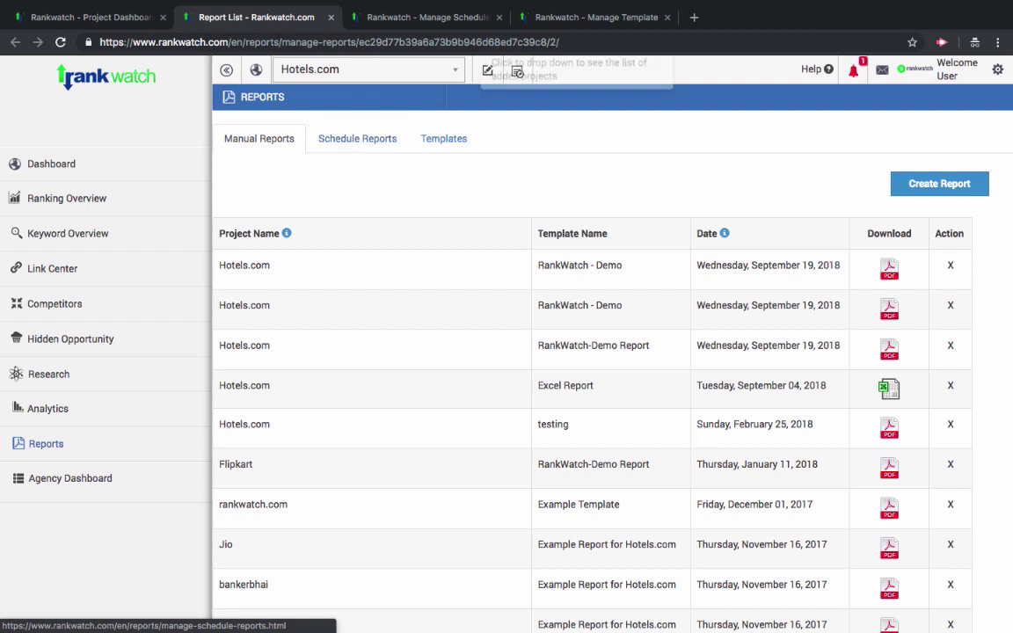
# - Open a new scheduled report form and examine its website, search engine and template choices
pyautogui.click(397, 17)
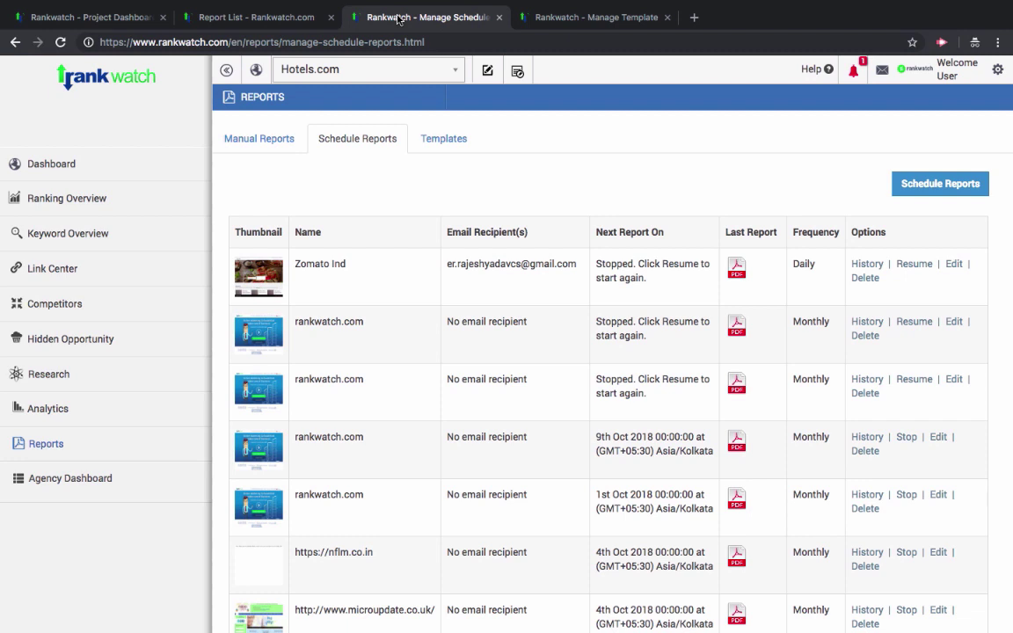
pyautogui.click(921, 187)
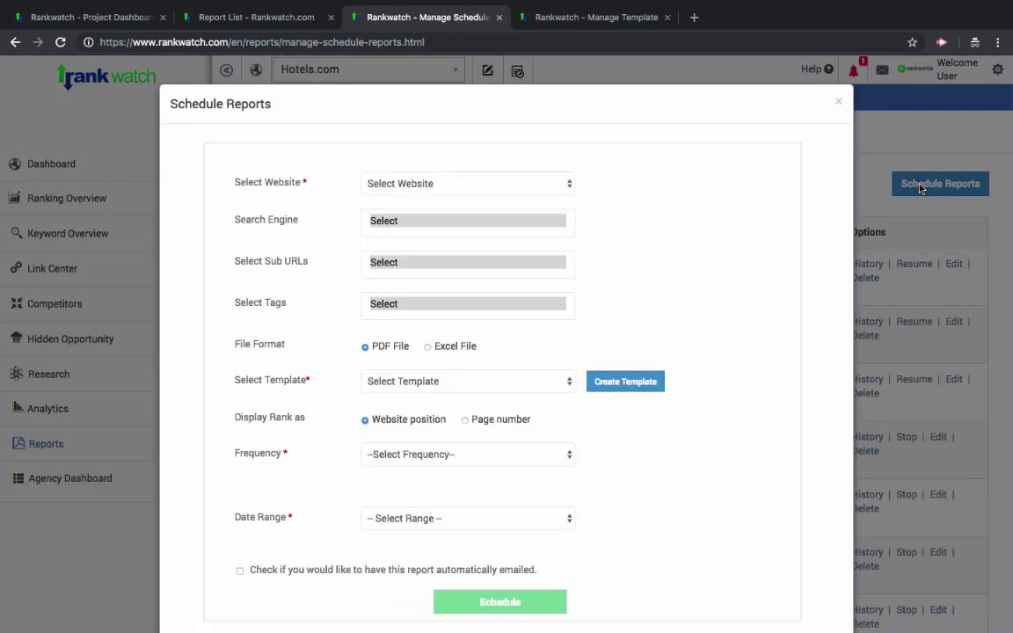
pyautogui.click(526, 185)
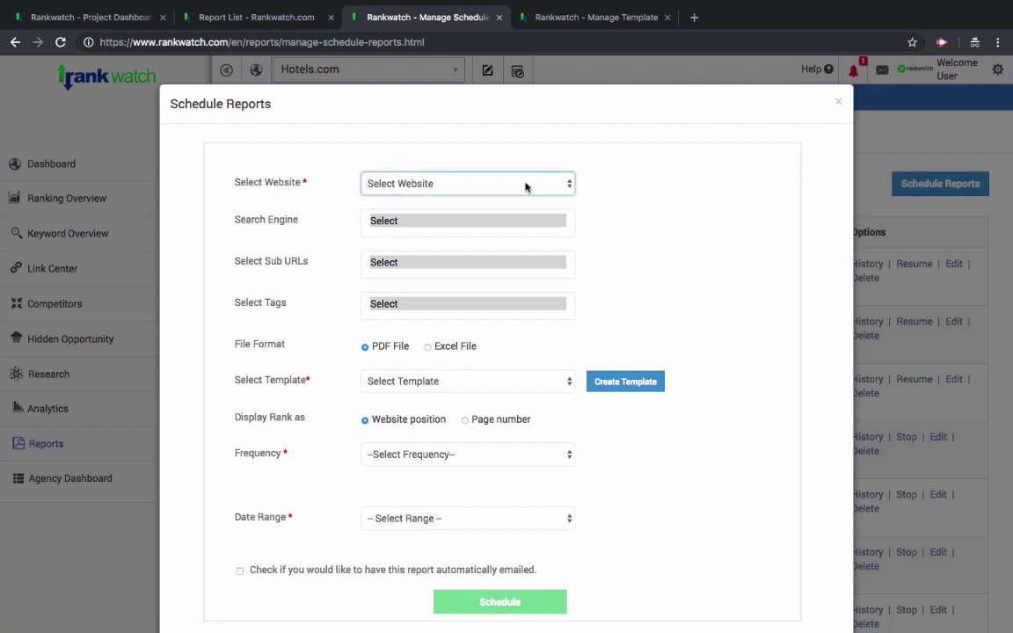
pyautogui.click(526, 185)
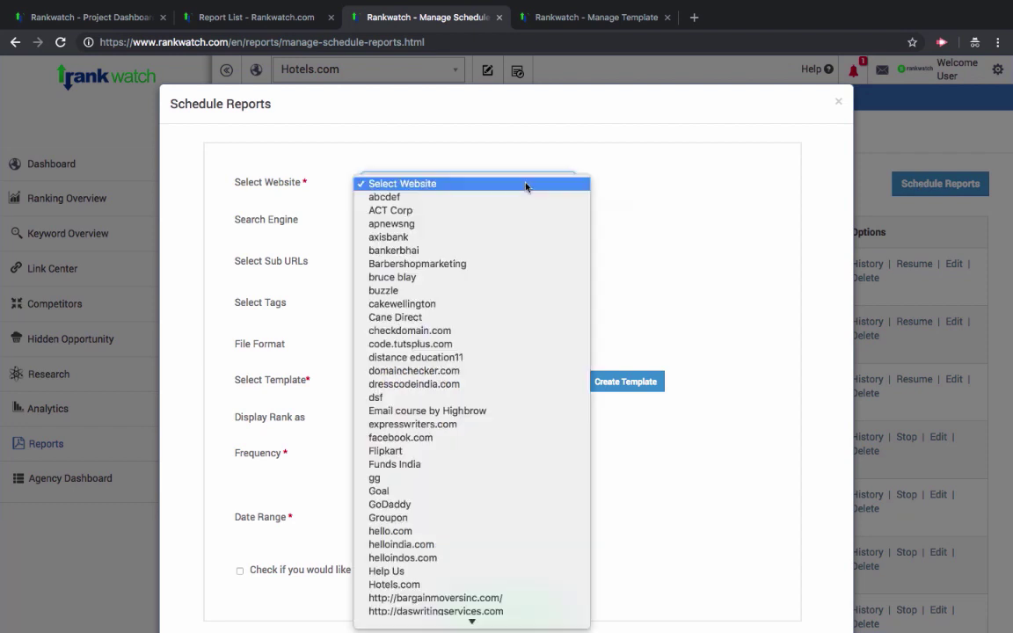
pyautogui.click(671, 201)
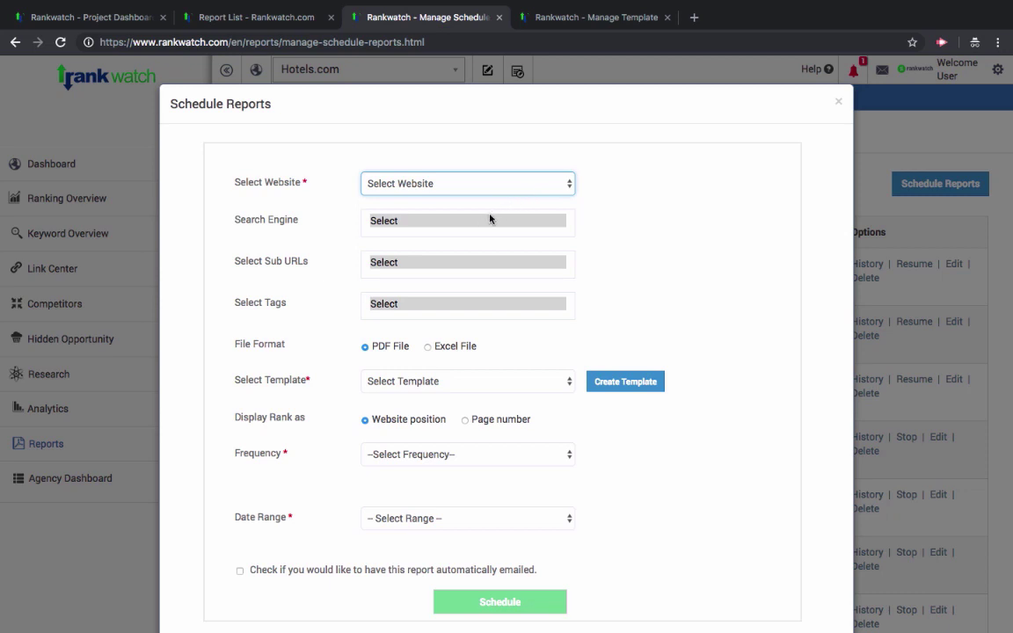
pyautogui.click(482, 222)
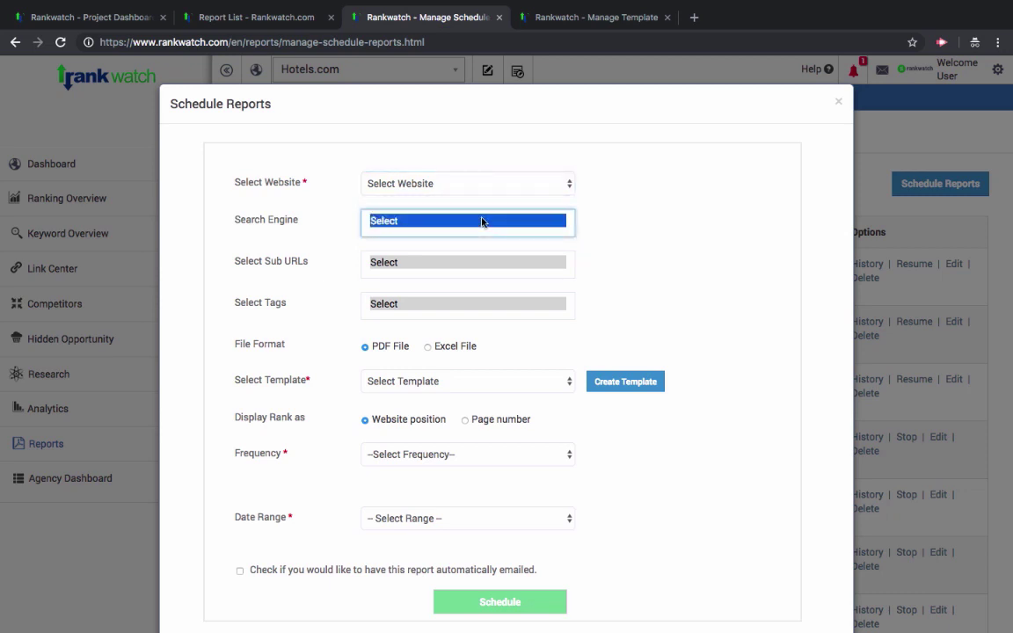
pyautogui.click(417, 377)
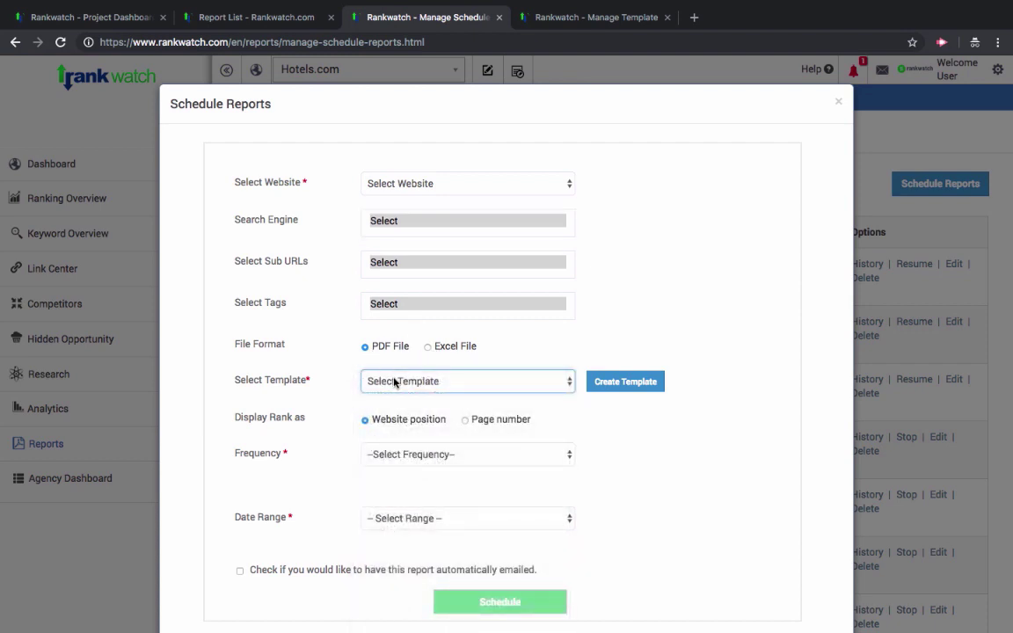
# - Set the report frequency to Monthly and examine the date, time, time zone and date range choices
pyautogui.click(397, 458)
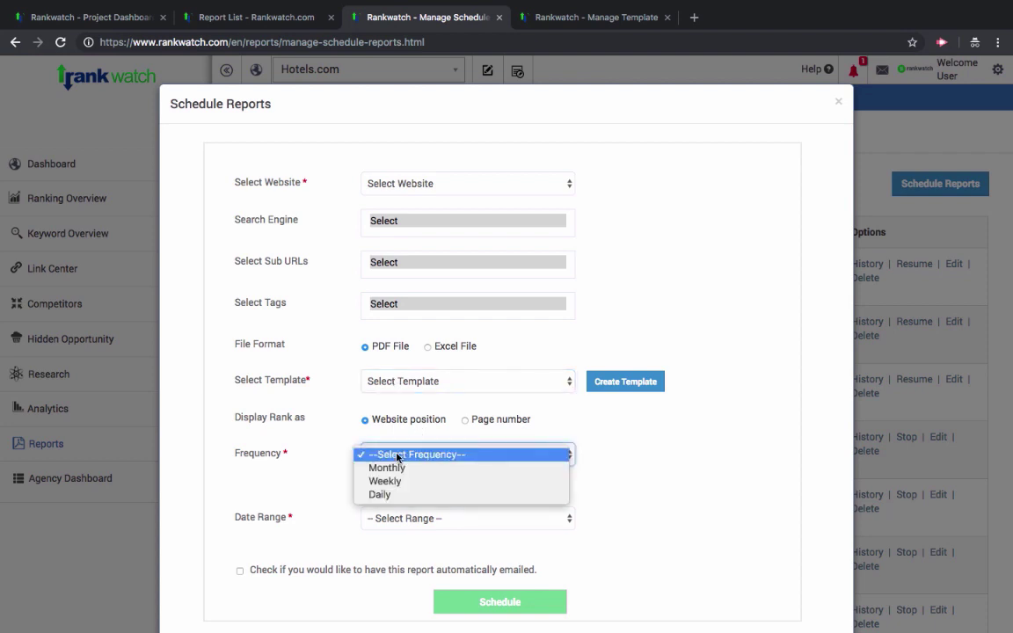
pyautogui.click(395, 467)
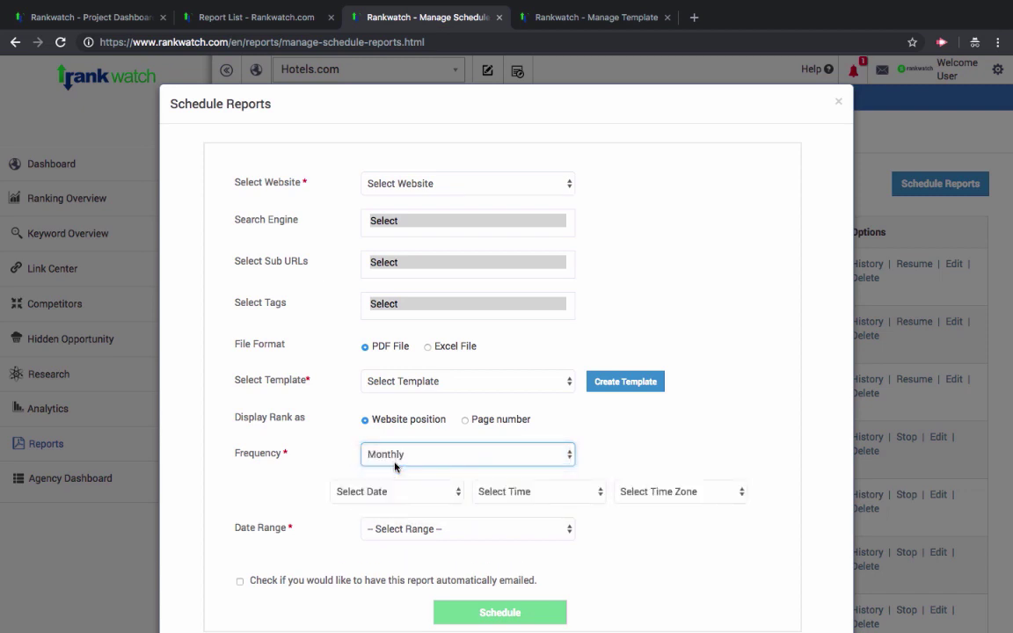
pyautogui.click(389, 492)
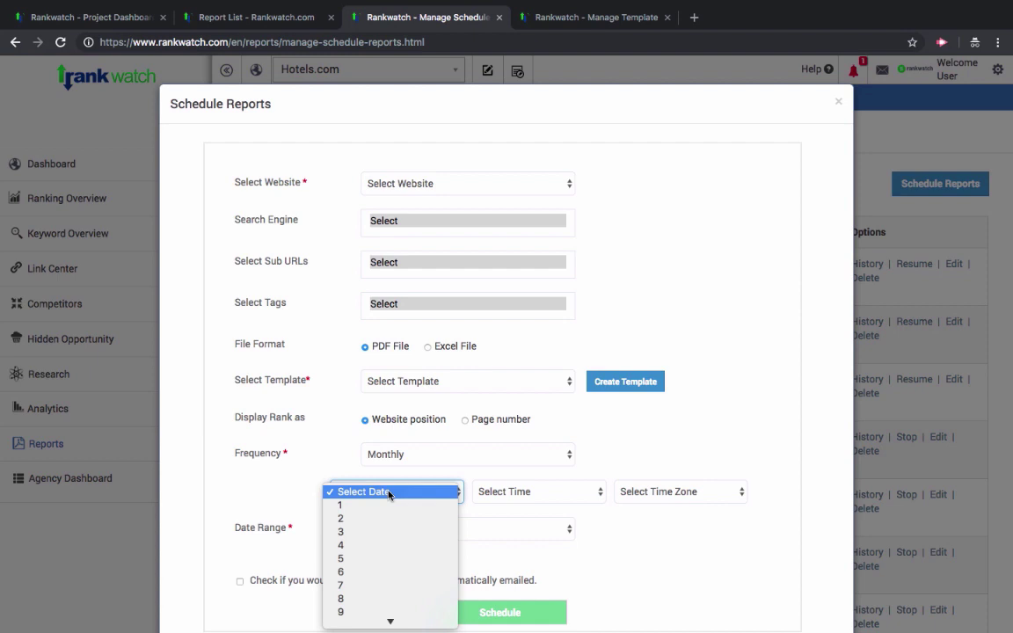
pyautogui.click(459, 489)
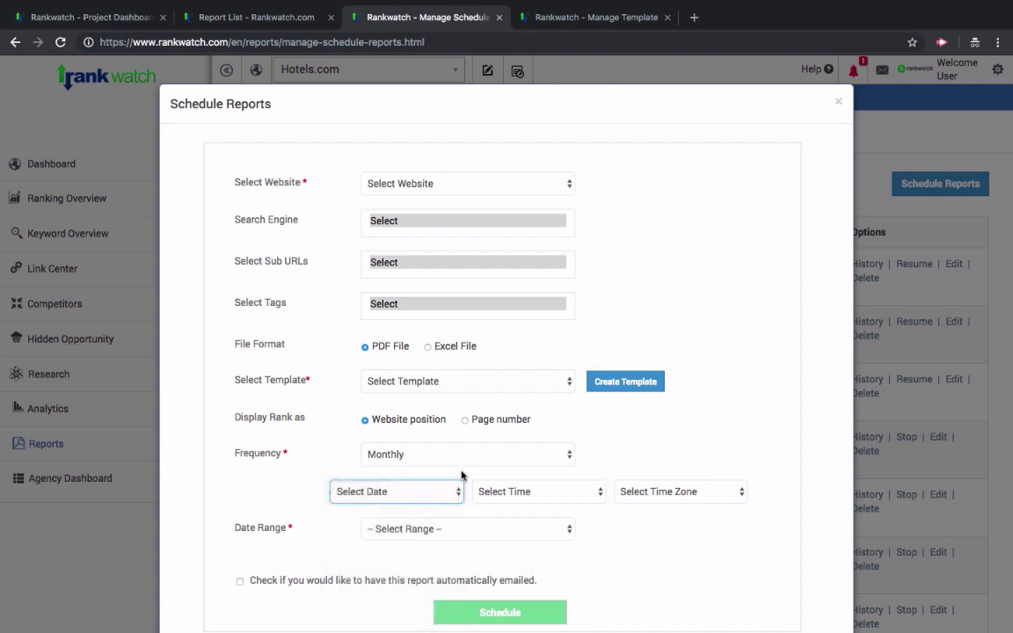
pyautogui.click(515, 501)
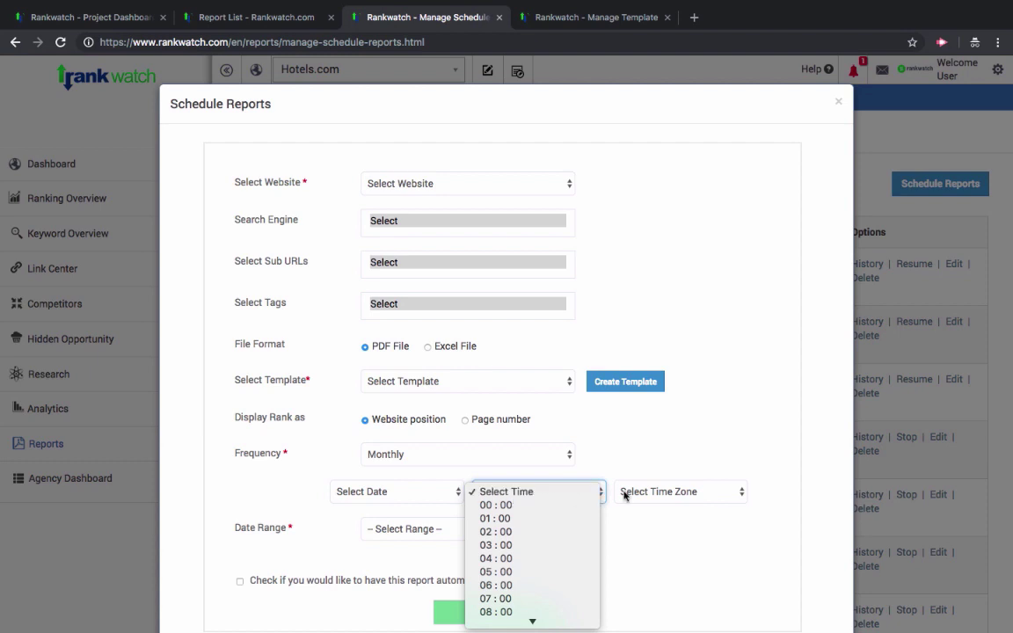
pyautogui.click(653, 495)
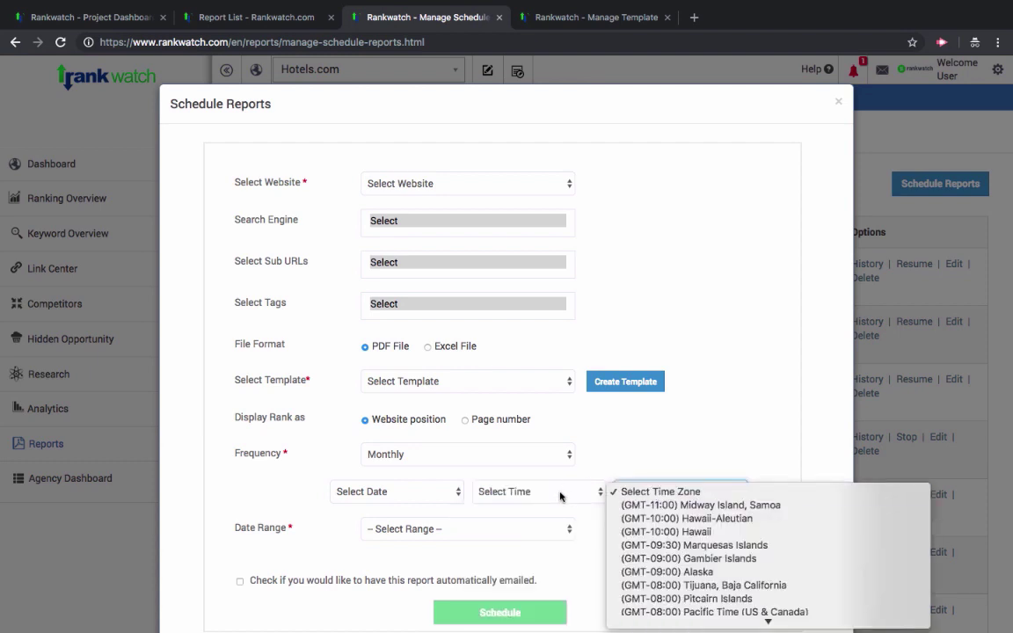
pyautogui.click(617, 467)
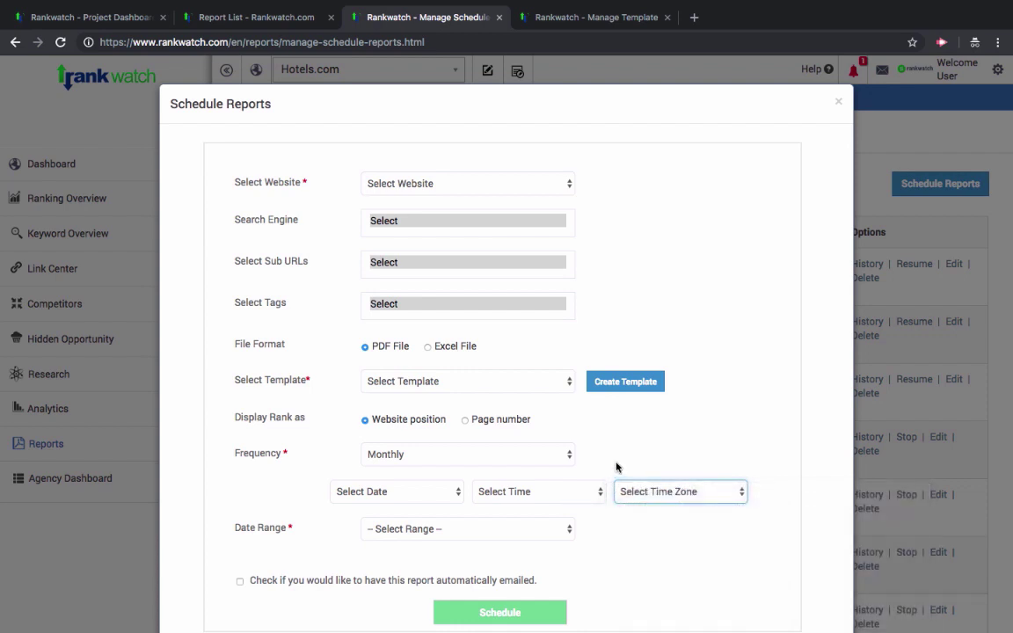
pyautogui.click(464, 529)
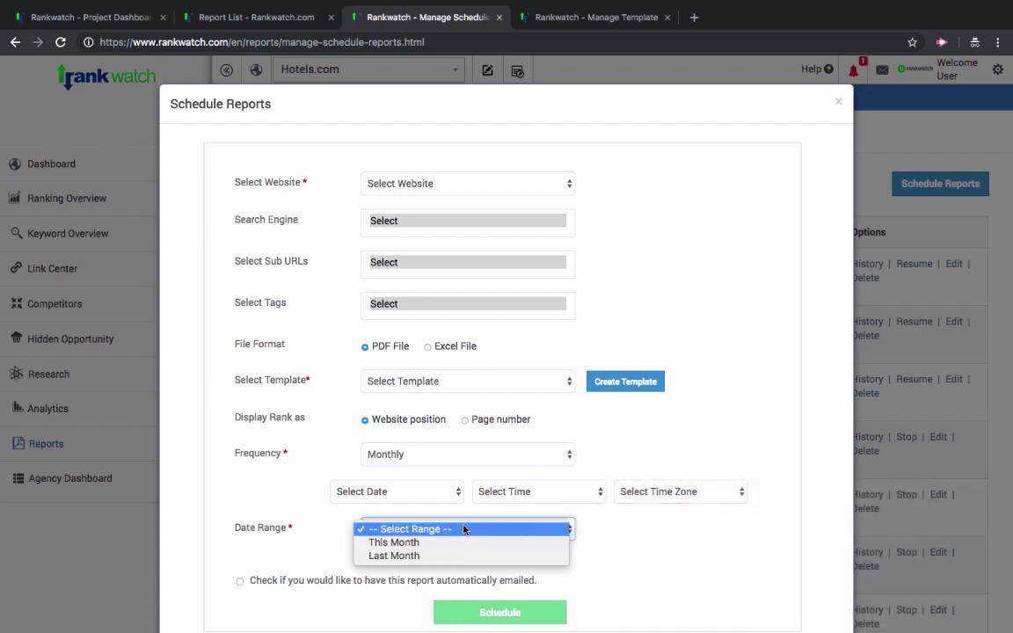
# - Enable automatic emailing of the report and look through the recipient, sender and message fields
pyautogui.click(240, 585)
pyautogui.click(240, 582)
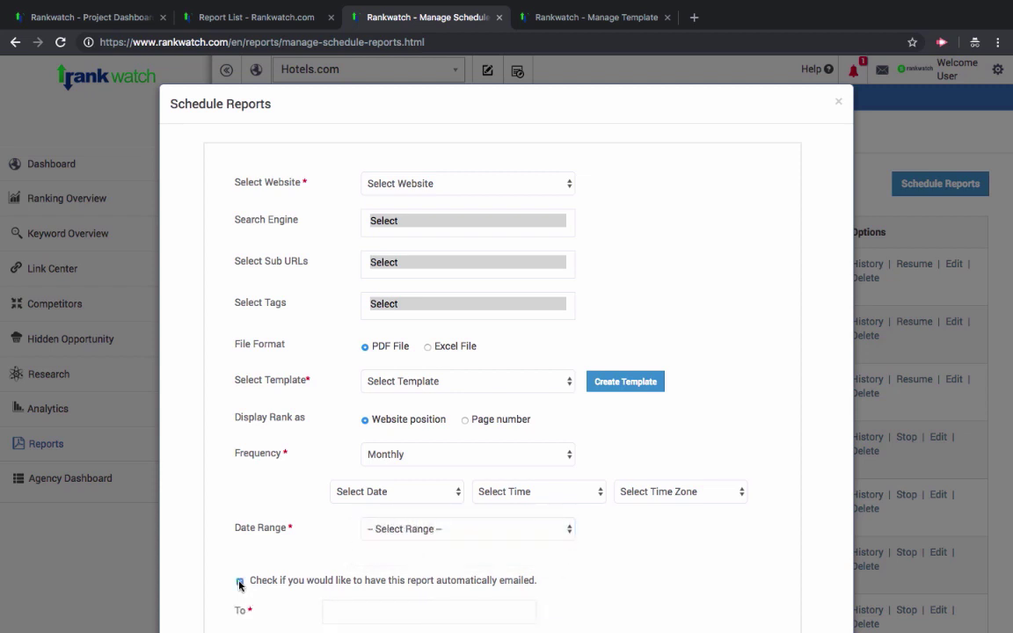
pyautogui.scroll(-3, 264, 528)
pyautogui.click(383, 365)
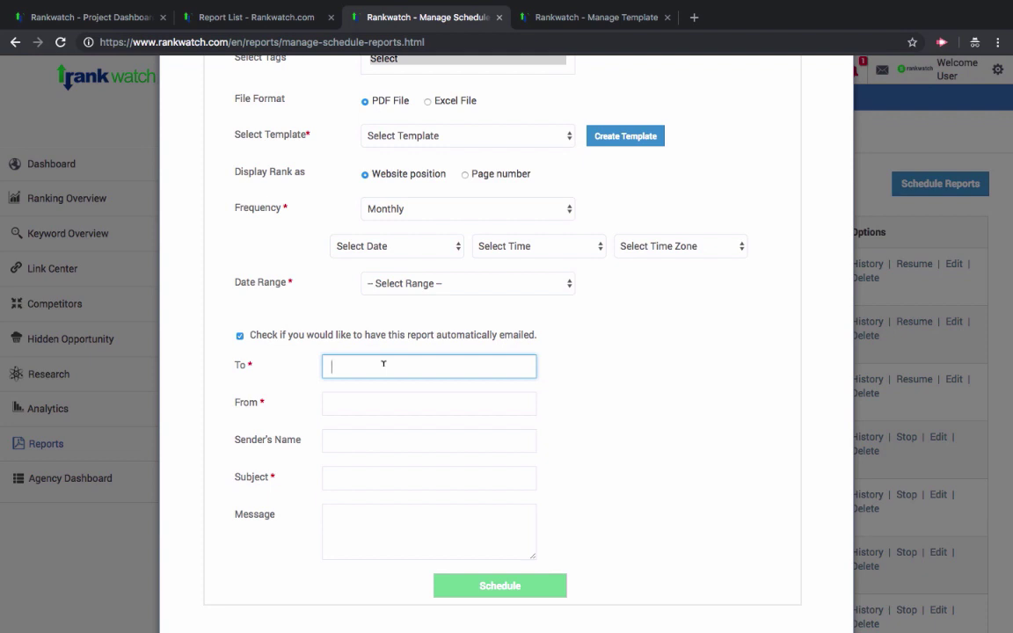
pyautogui.click(349, 403)
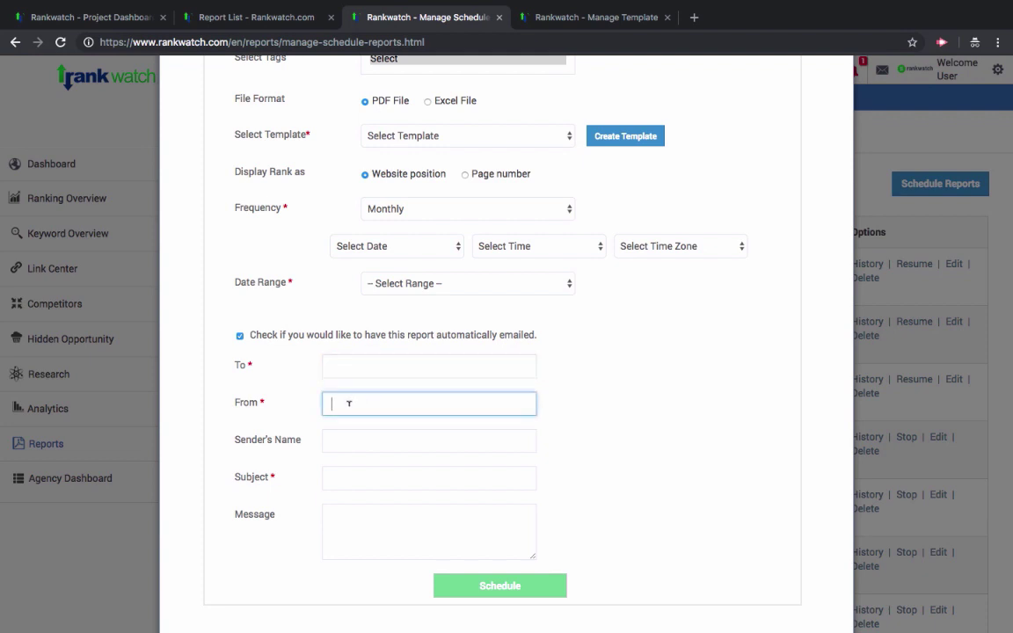
pyautogui.click(338, 439)
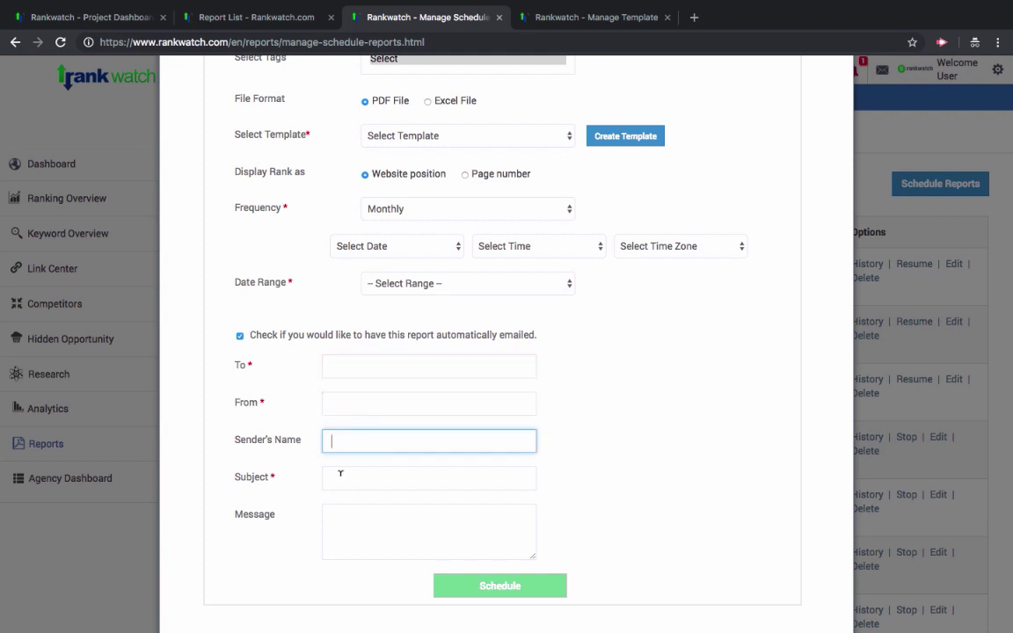
pyautogui.click(339, 522)
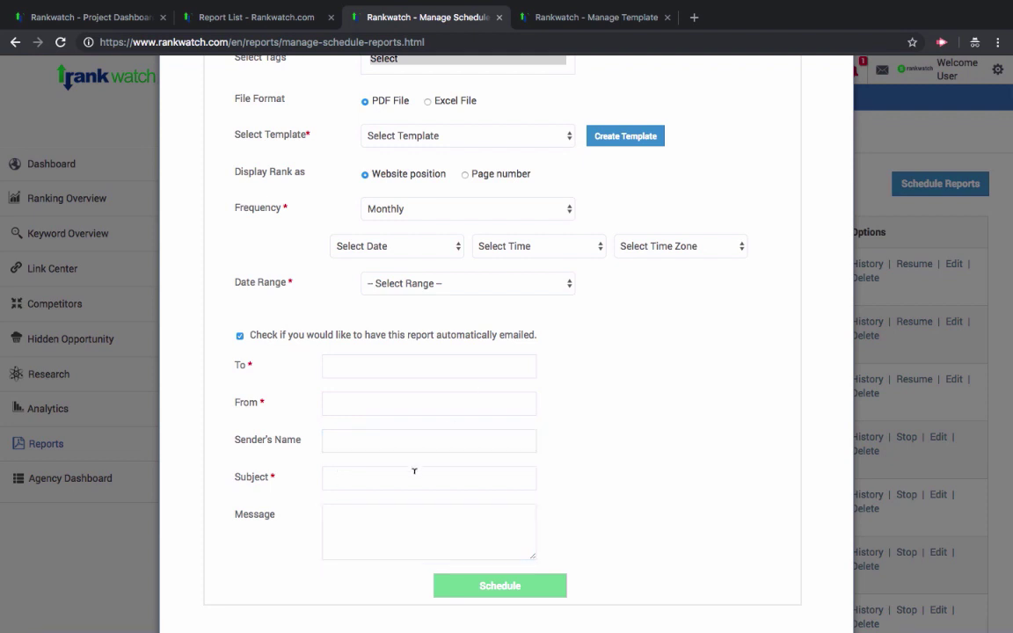
# - Look over the schedule form once more and close it without scheduling a report
pyautogui.click(482, 591)
pyautogui.scroll(-2, 602, 492)
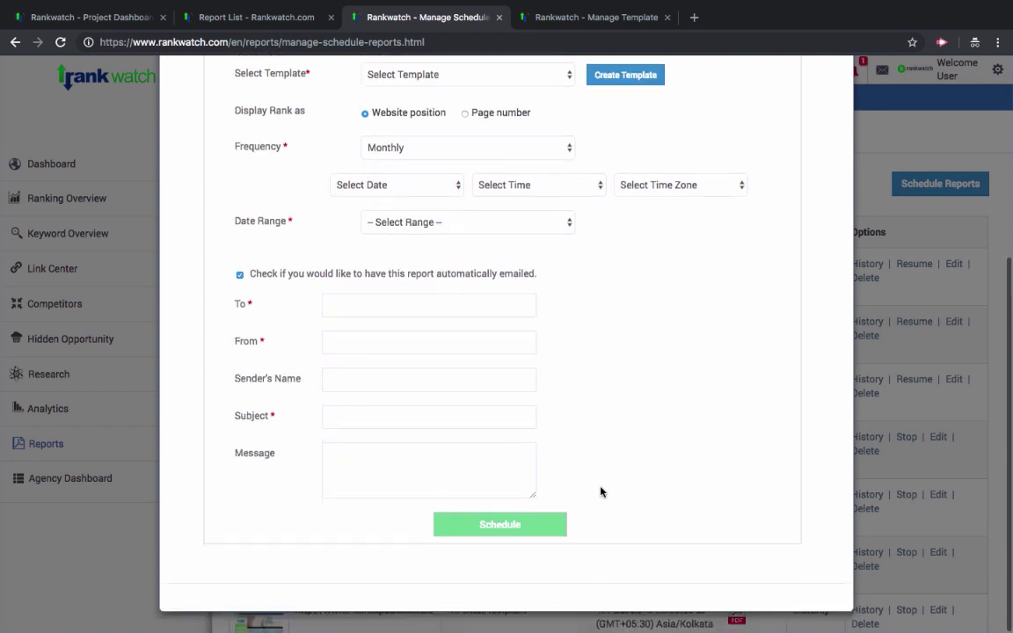
pyautogui.scroll(5, 601, 492)
pyautogui.scroll(2, 602, 492)
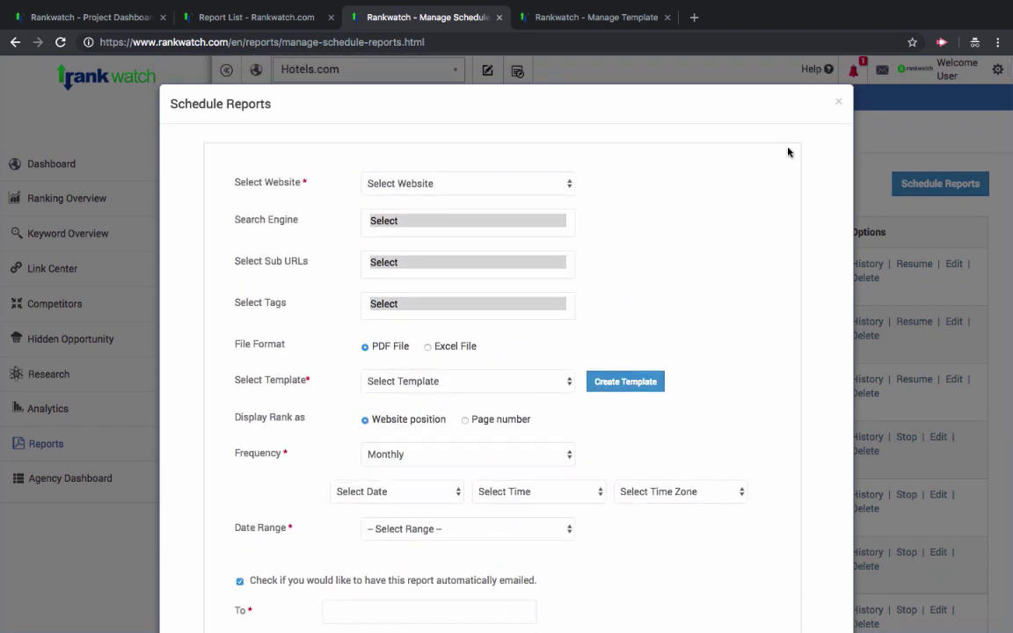
pyautogui.click(840, 104)
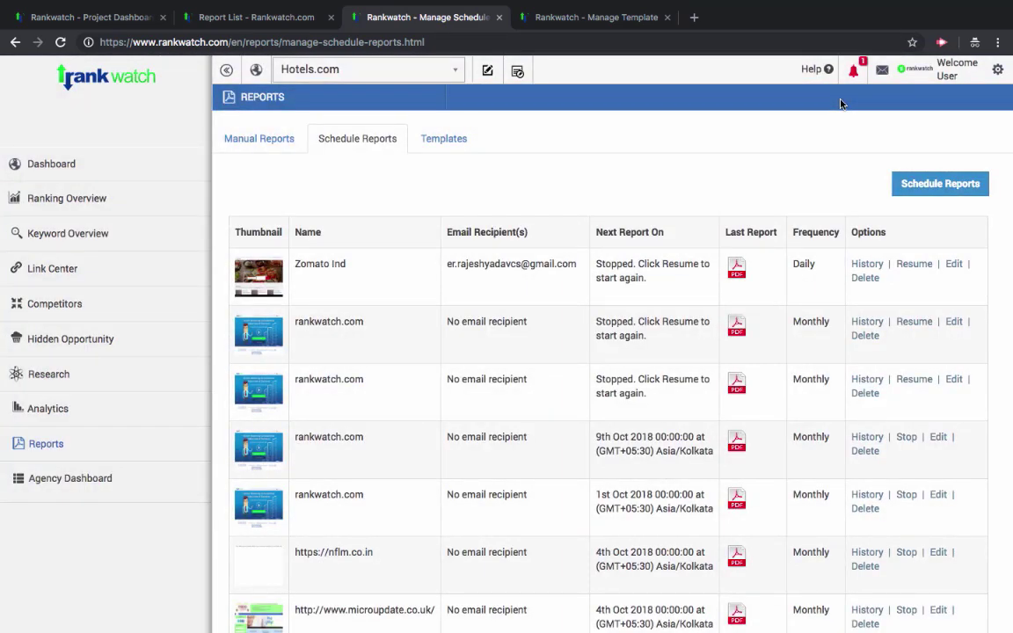
# - Open the first RankWatch - Demo report template for editing and show its Introduction settings
pyautogui.click(427, 133)
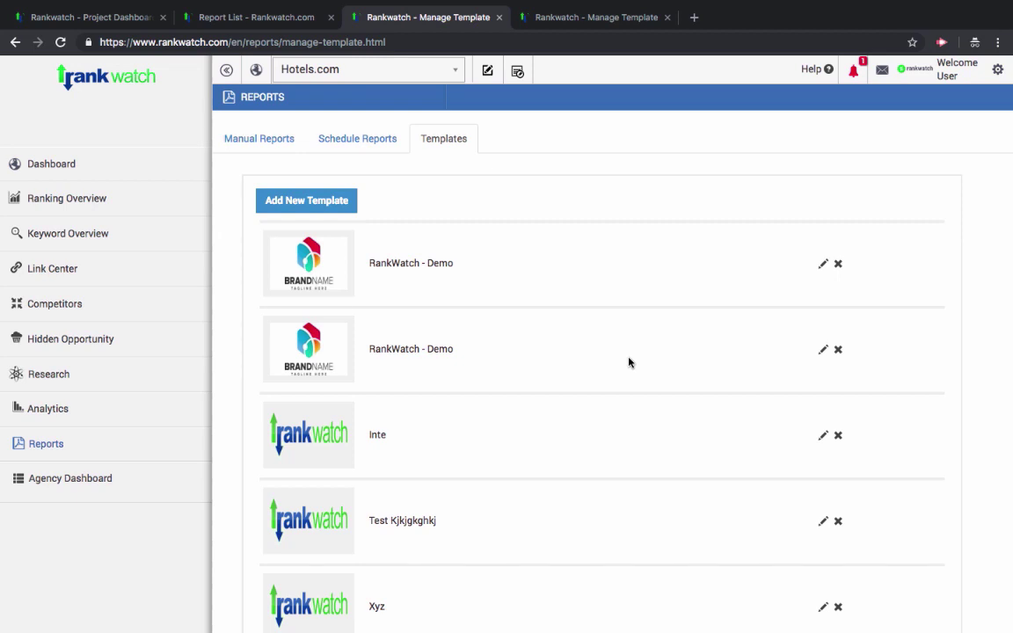
pyautogui.click(823, 265)
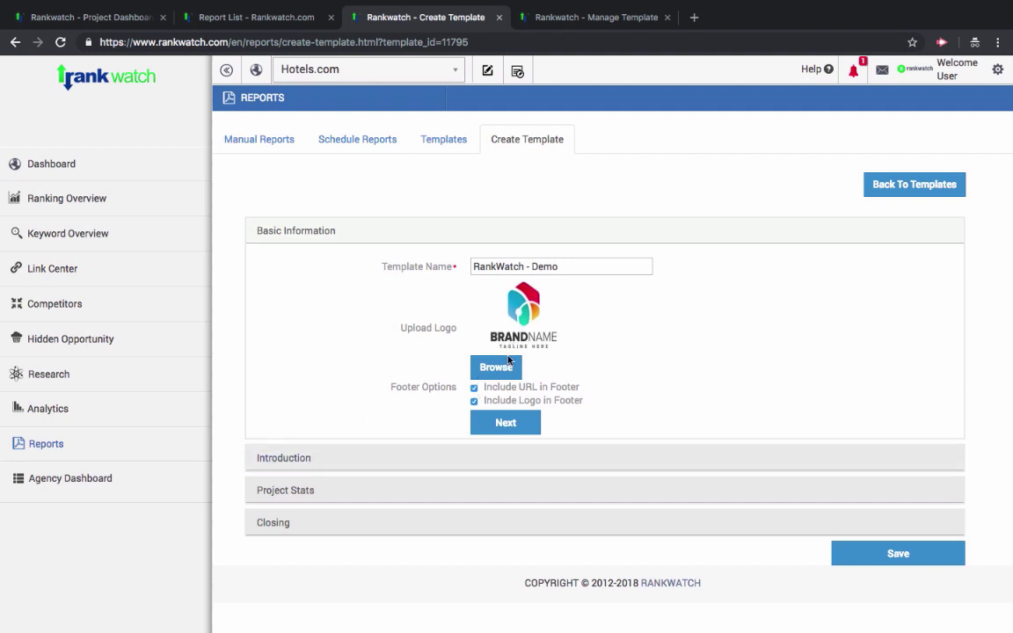
pyautogui.click(331, 458)
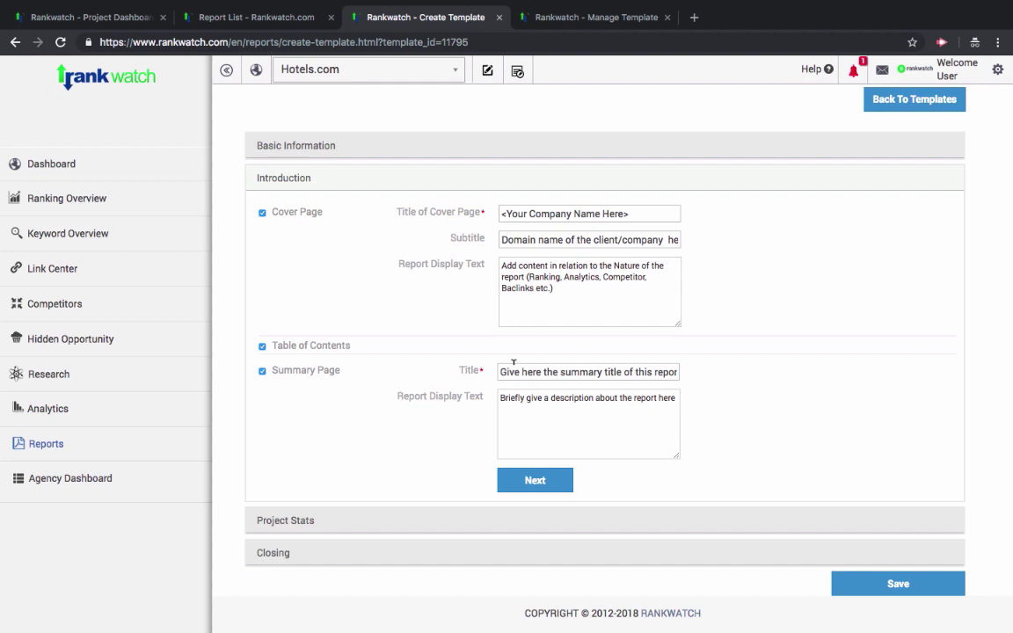
# - Turn off Backlink Count for the Brief Report in the template's Project Stats
pyautogui.click(299, 523)
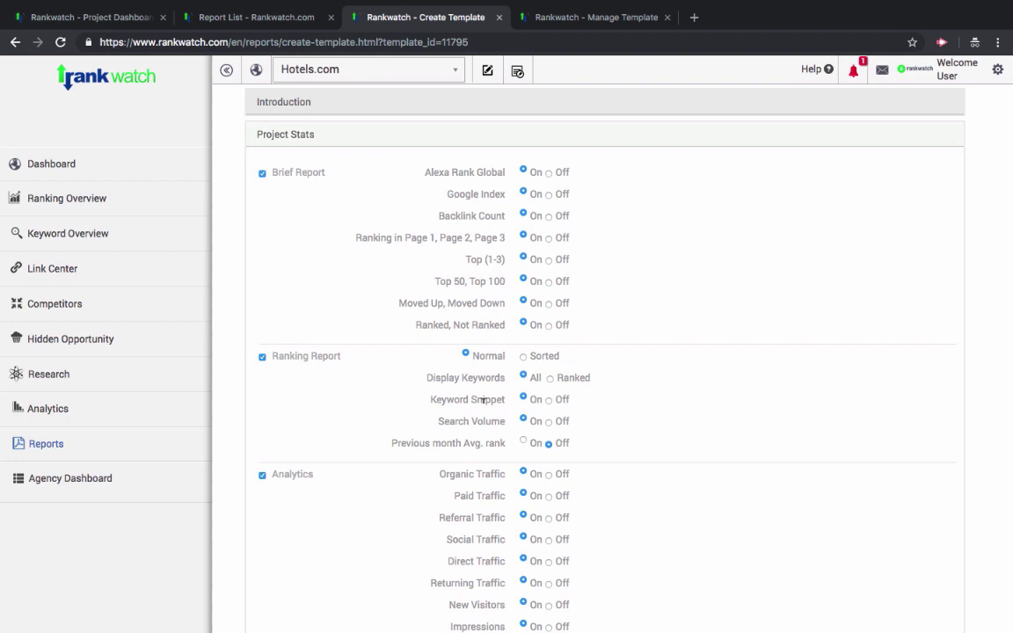
pyautogui.click(549, 217)
# - Review the Project Stats options from Brief Report through Additional Ranking History, and continue to the template's Closing section
pyautogui.scroll(-1, 495, 216)
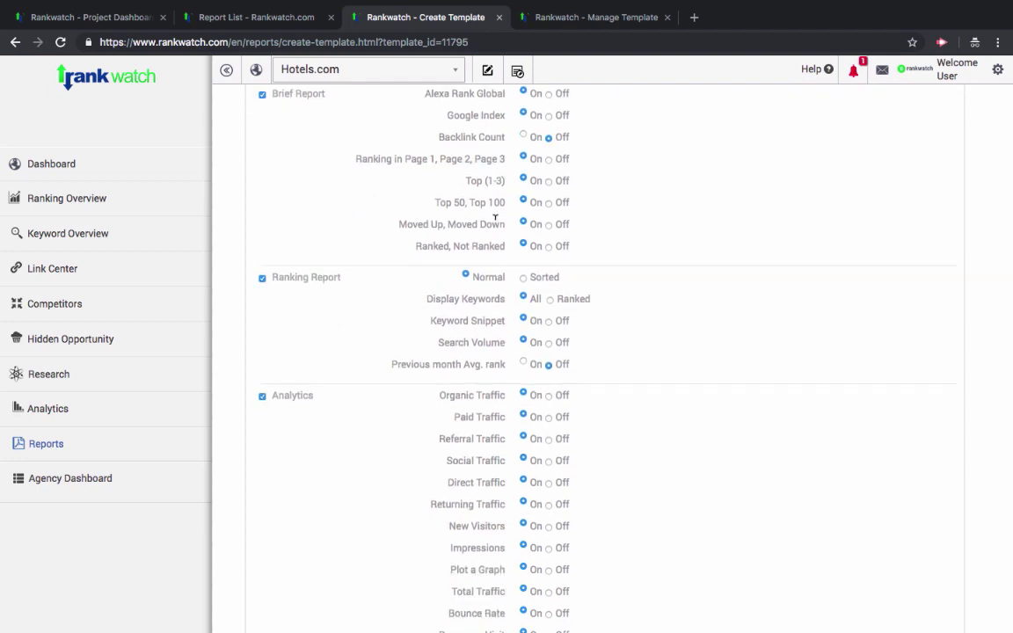
pyautogui.scroll(-1, 495, 216)
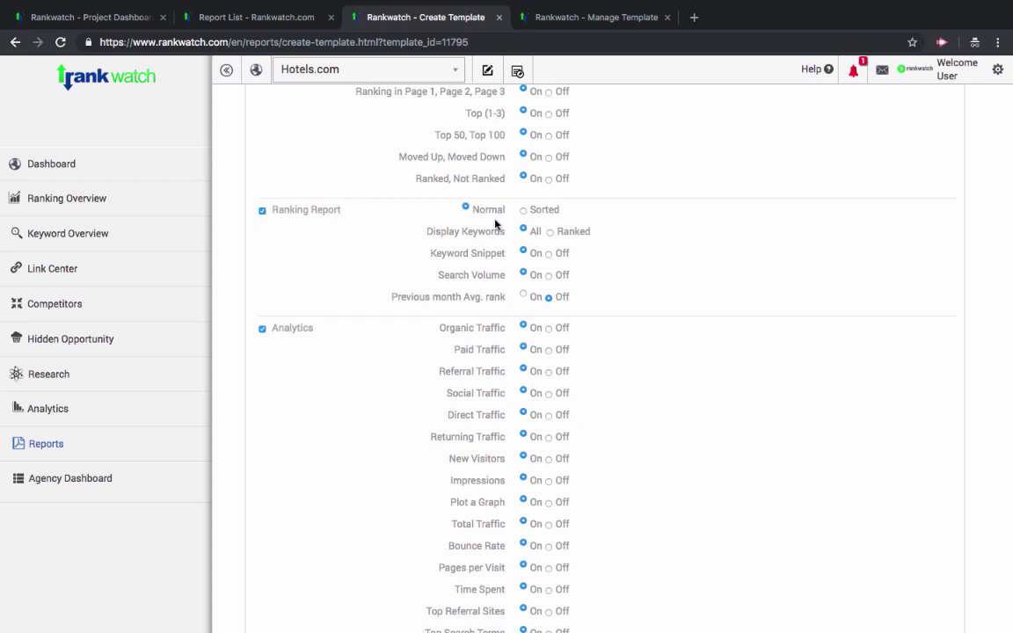
pyautogui.scroll(-1, 495, 225)
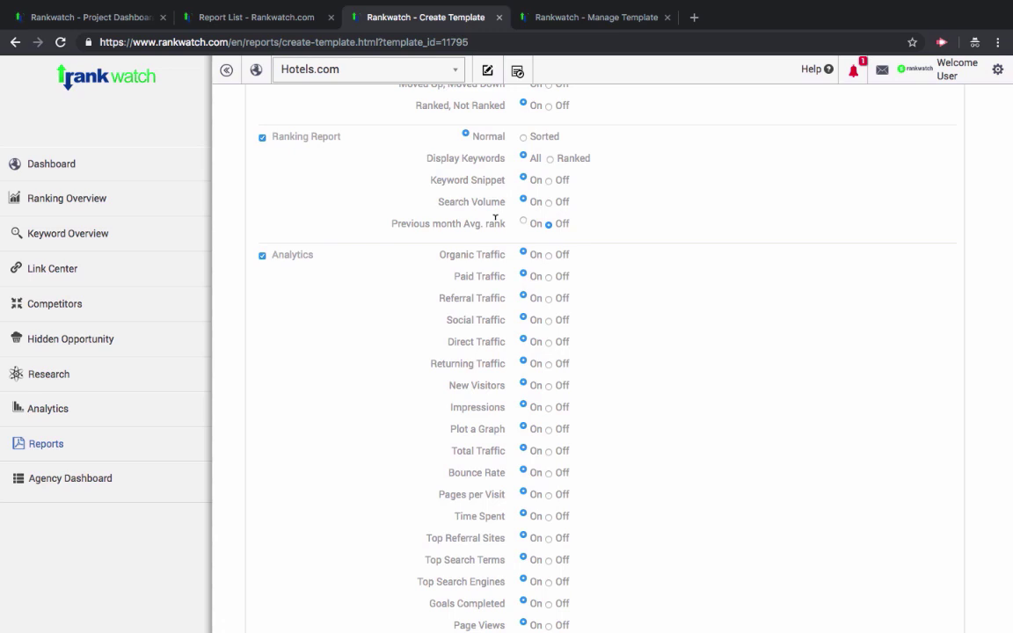
pyautogui.scroll(-4, 495, 217)
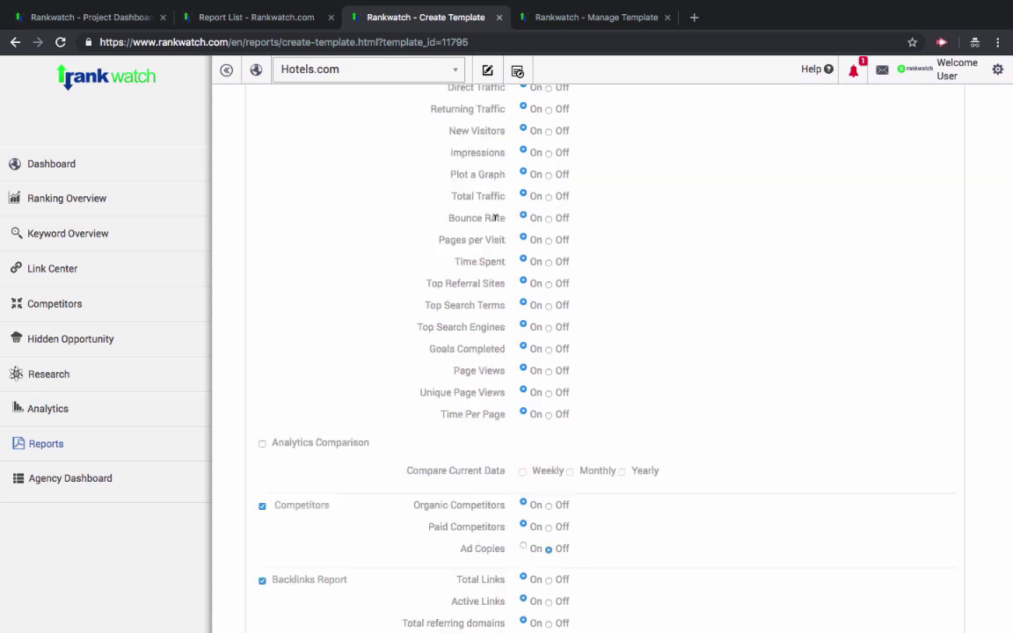
pyautogui.scroll(-3, 495, 218)
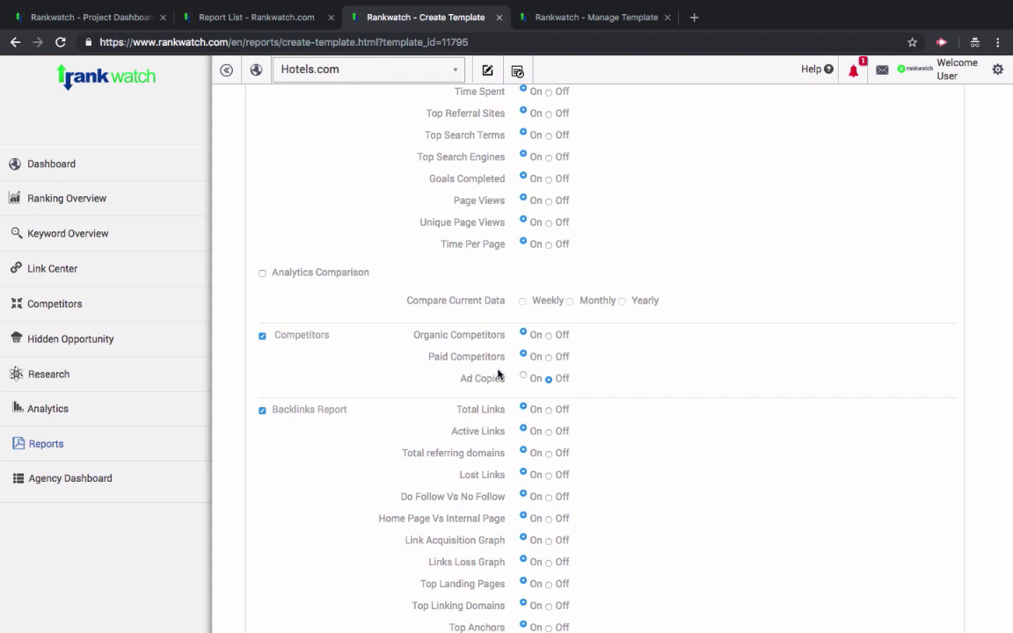
pyautogui.scroll(-3, 500, 374)
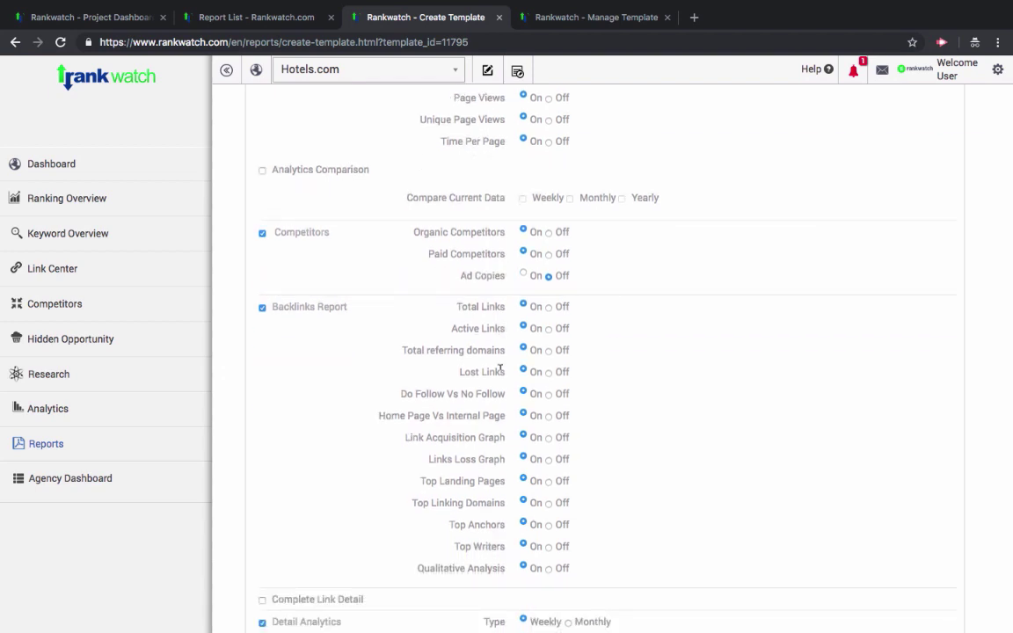
pyautogui.scroll(-1, 500, 368)
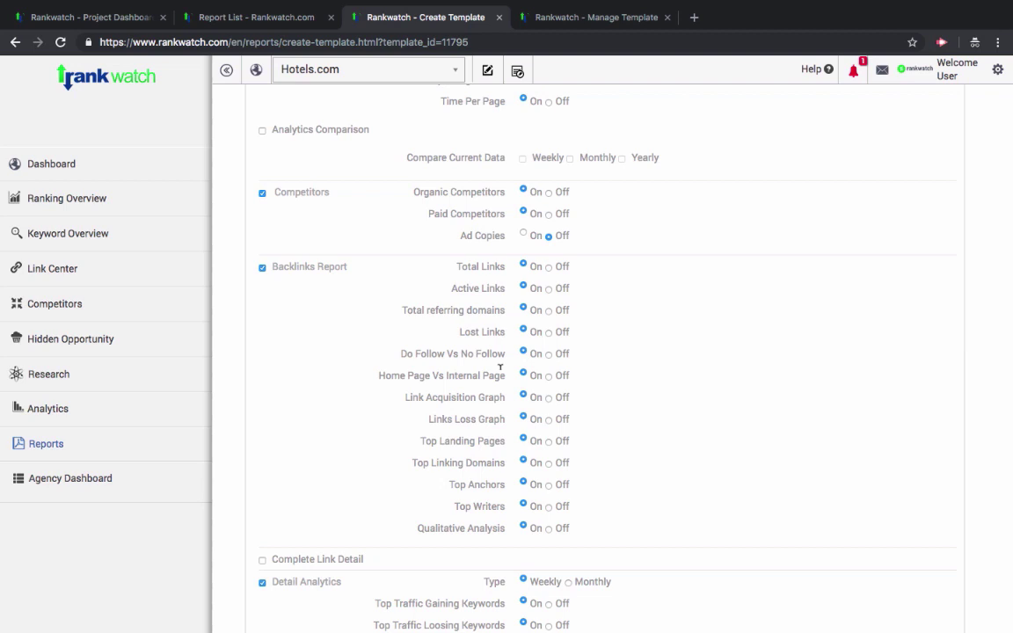
pyautogui.scroll(-1, 501, 368)
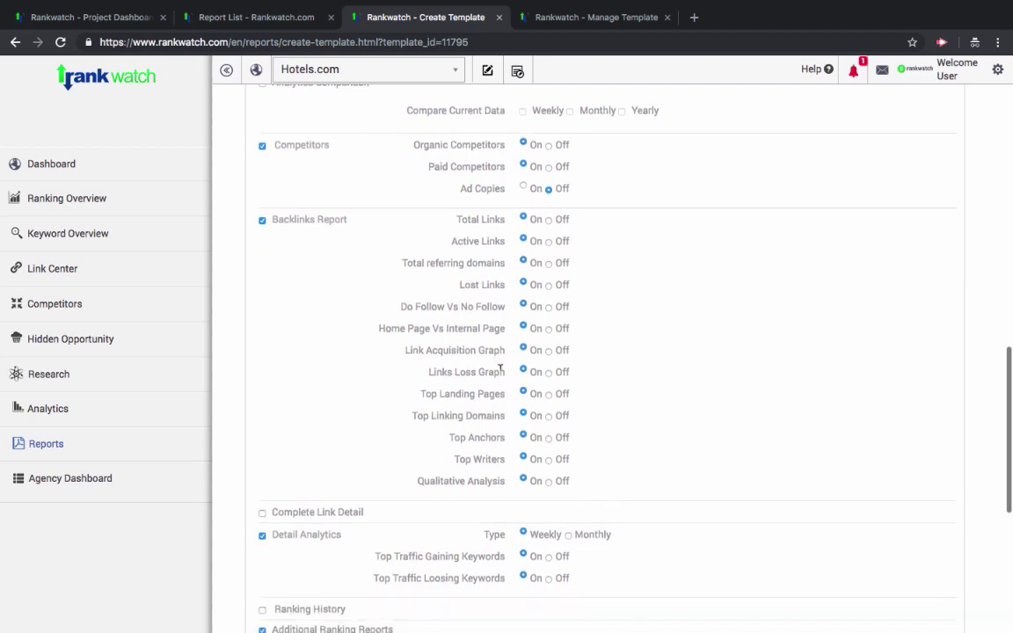
pyautogui.scroll(-5, 501, 369)
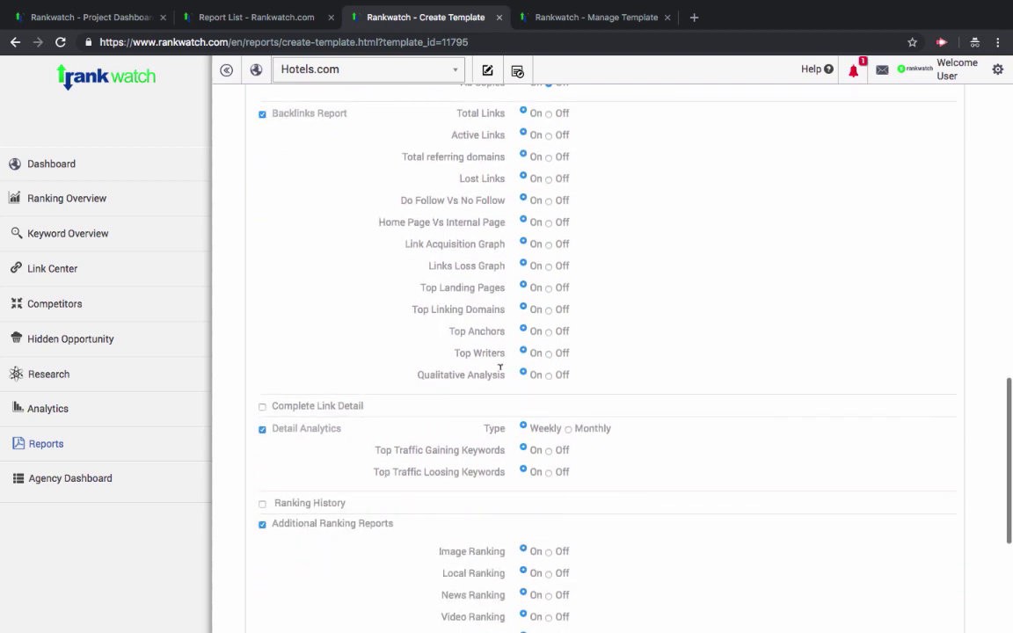
pyautogui.scroll(-3, 501, 371)
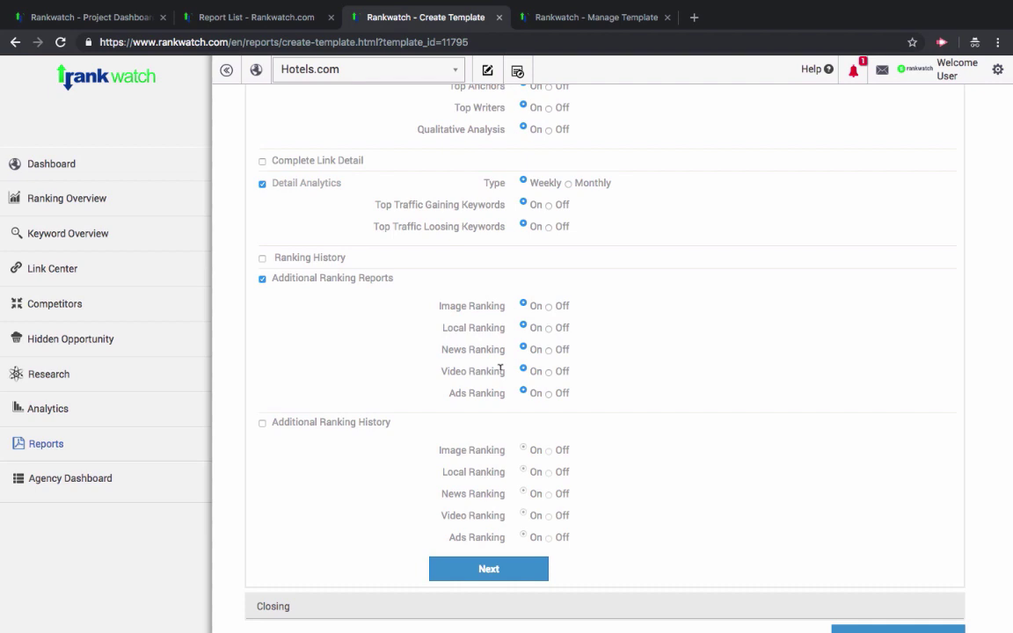
pyautogui.click(489, 569)
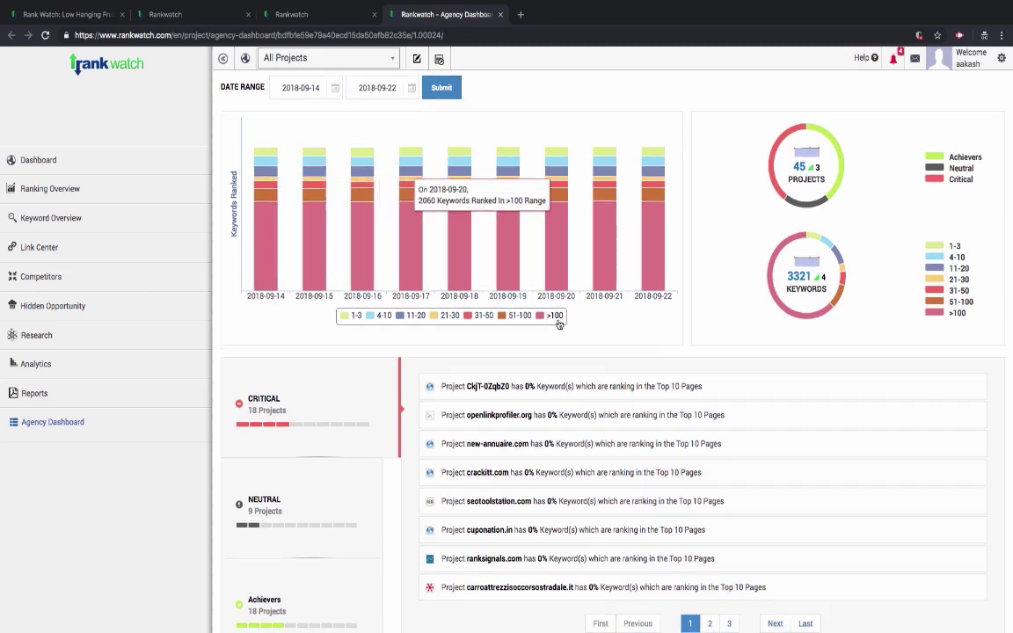
# - Examine the Agency Dashboard's Critical, Neutral and Achievers project groups and its Top Gainers and Top Losers tables
pyautogui.scroll(-3, 559, 324)
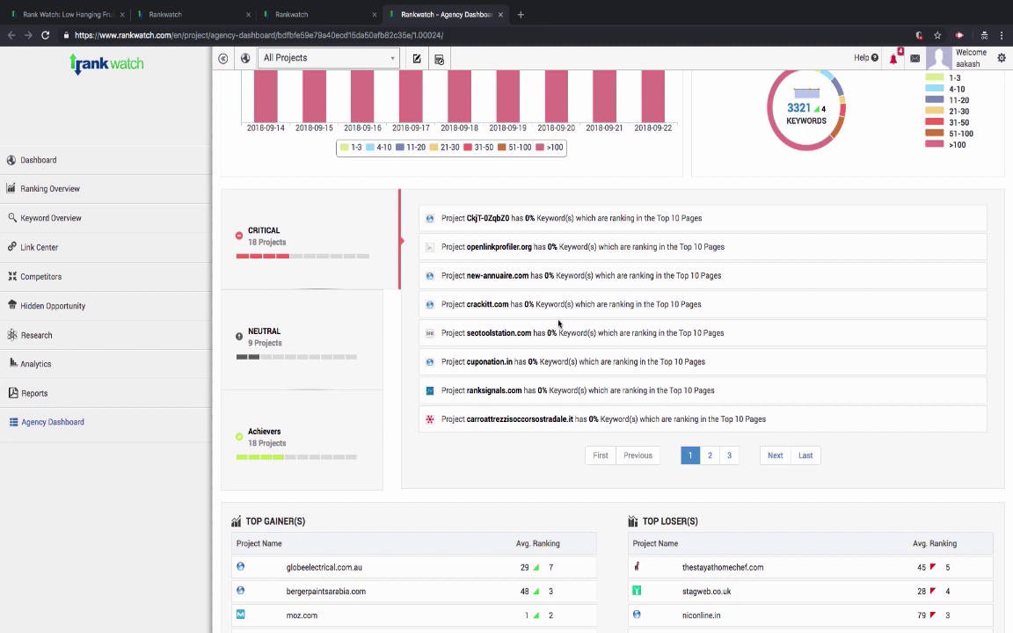
pyautogui.scroll(-2, 516, 349)
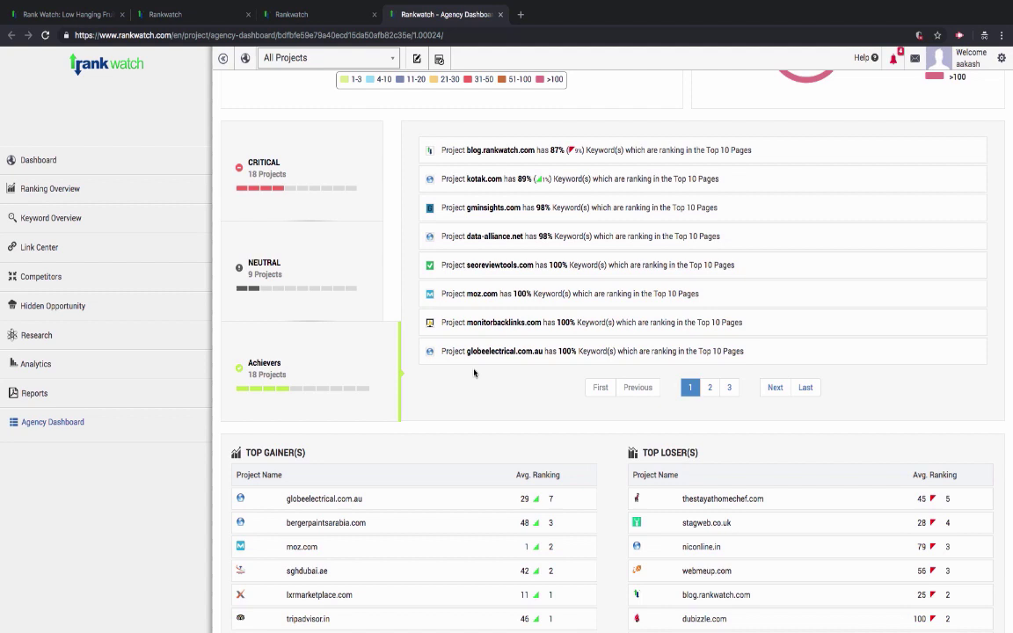
pyautogui.scroll(-3, 474, 373)
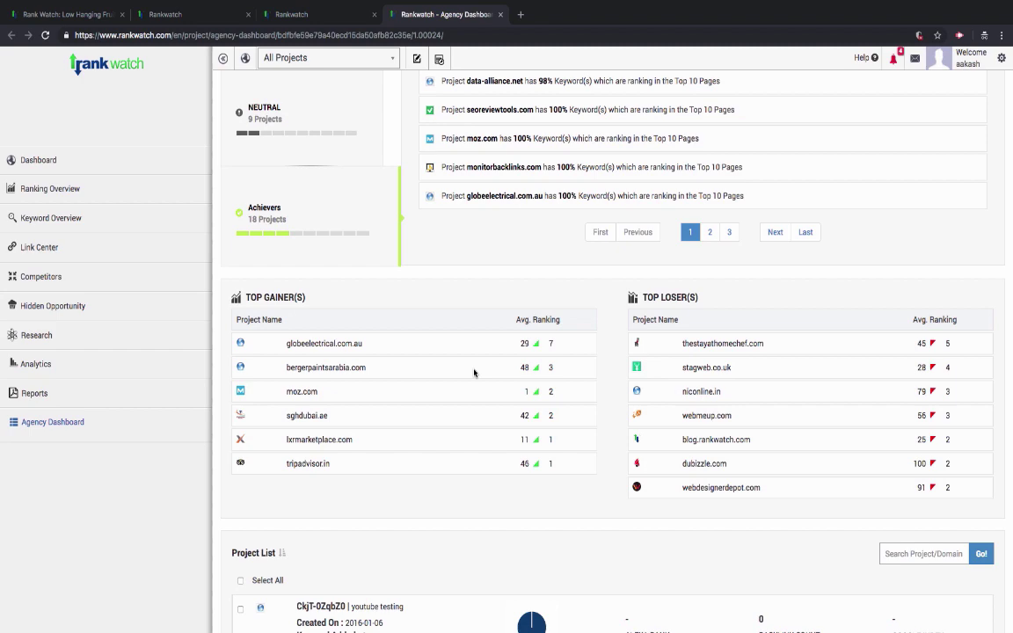
pyautogui.scroll(-2, 474, 373)
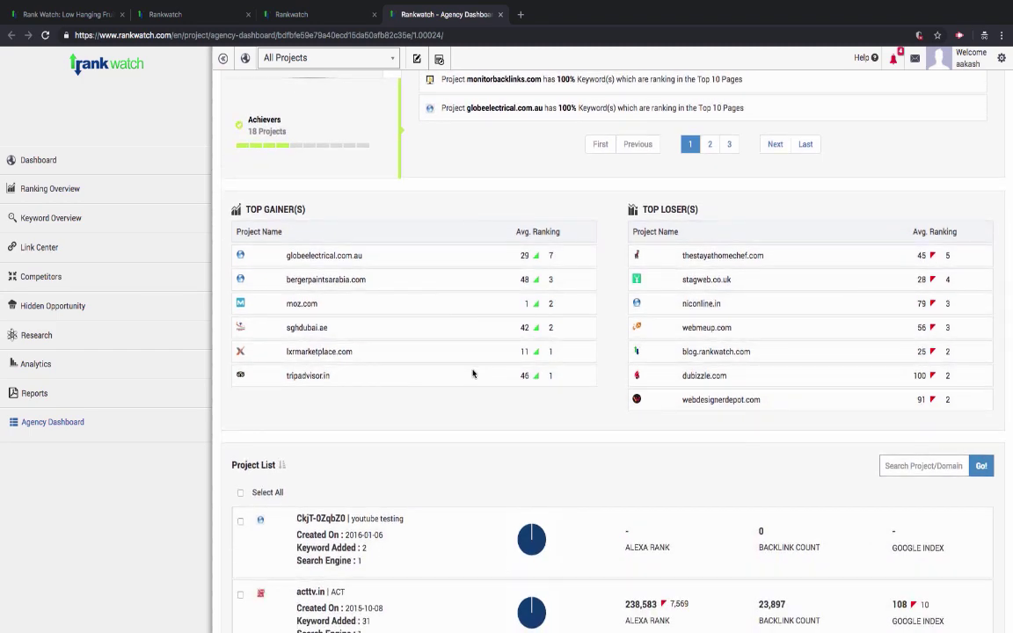
# - Look over the Project List with its per-project metrics and project search field, and return toward the dashboard's overview charts
pyautogui.scroll(-5, 473, 374)
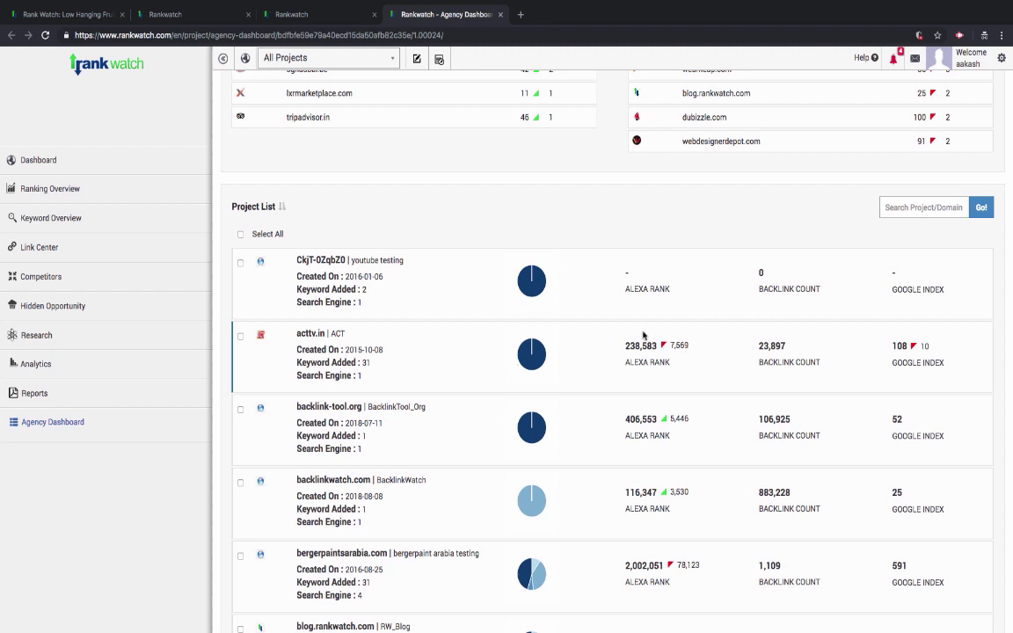
pyautogui.click(889, 211)
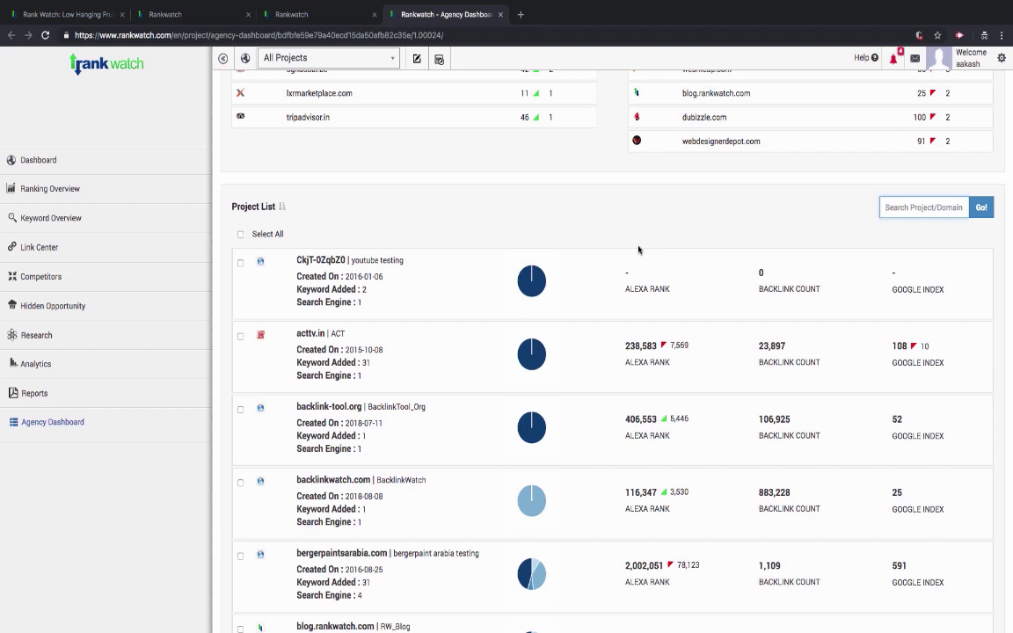
pyautogui.scroll(10, 639, 250)
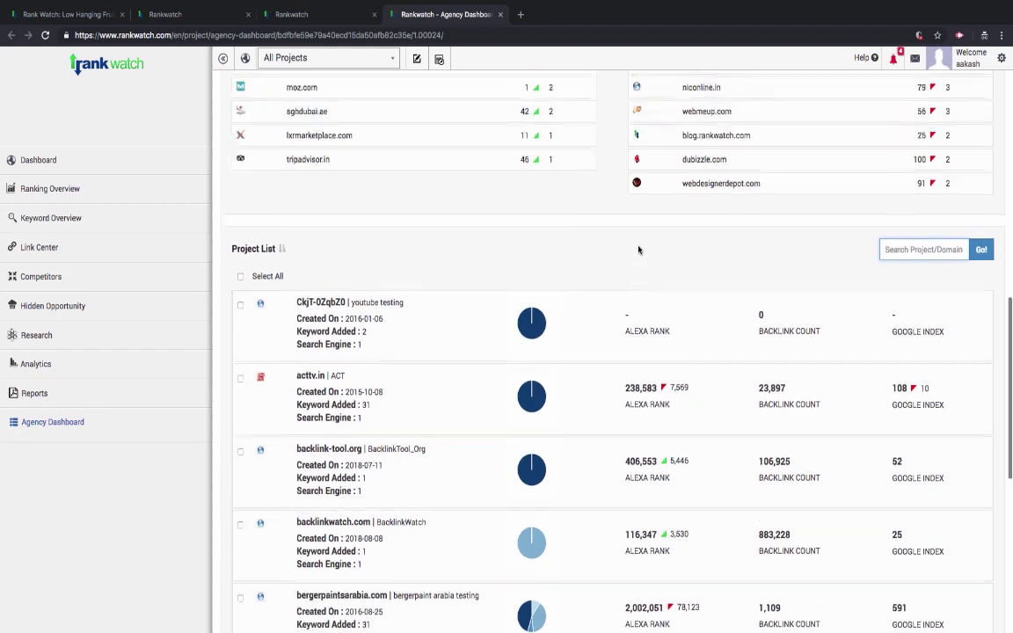